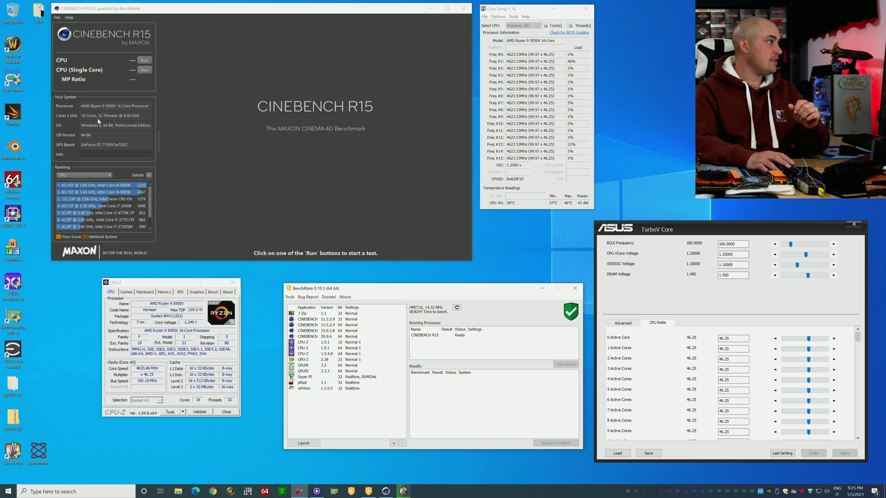
Step: Run the Cinebench R15 CPU test at the 46.25 ratio, scoring 5027 cb
click(144, 61)
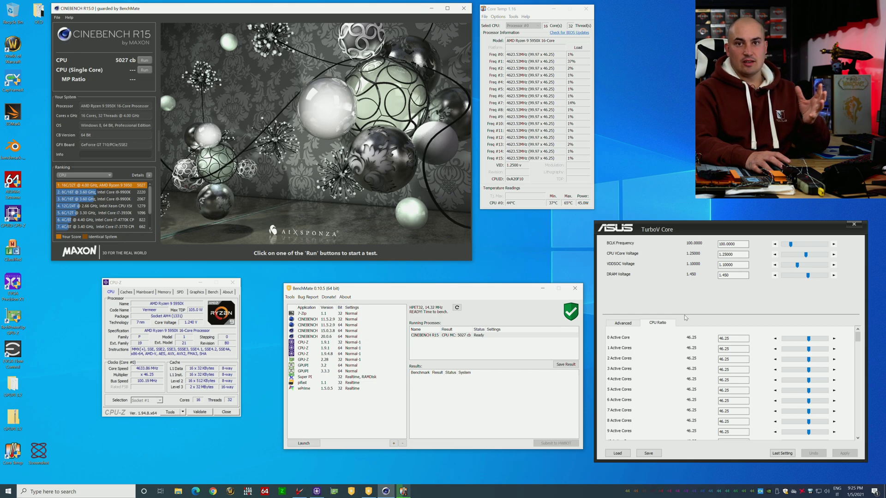
Step: Step all active-core ratios to 46.50, apply them, and rerun Cinebench CPU for 4980 cb
click(834, 339)
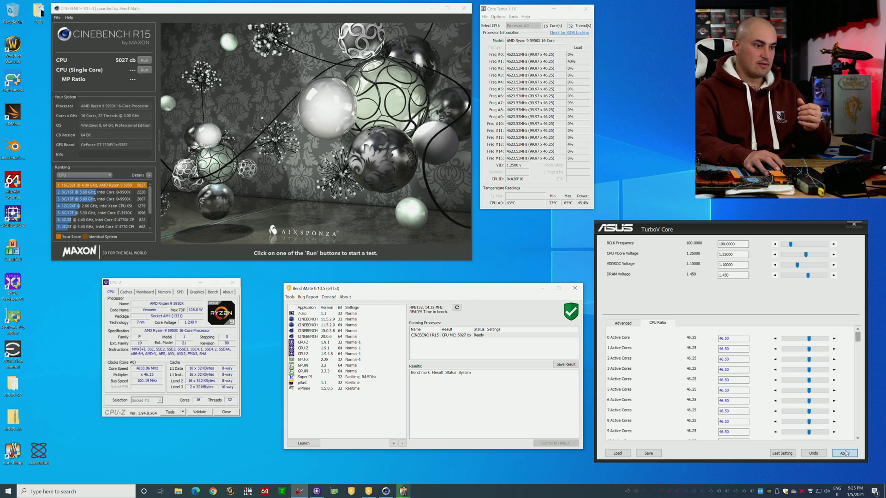
click(844, 453)
click(145, 60)
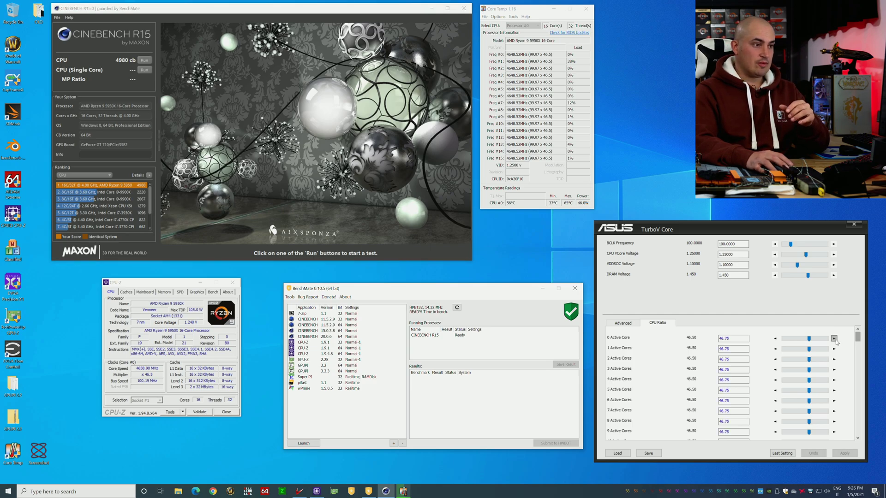
Step: Step all active-core ratios to 46.75, apply them, and rerun Cinebench CPU for 5076 cb
click(834, 339)
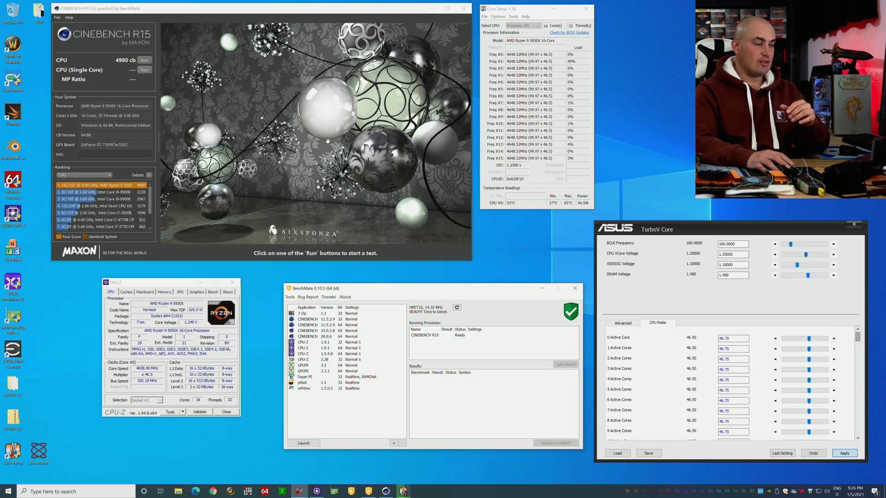
click(844, 454)
click(144, 60)
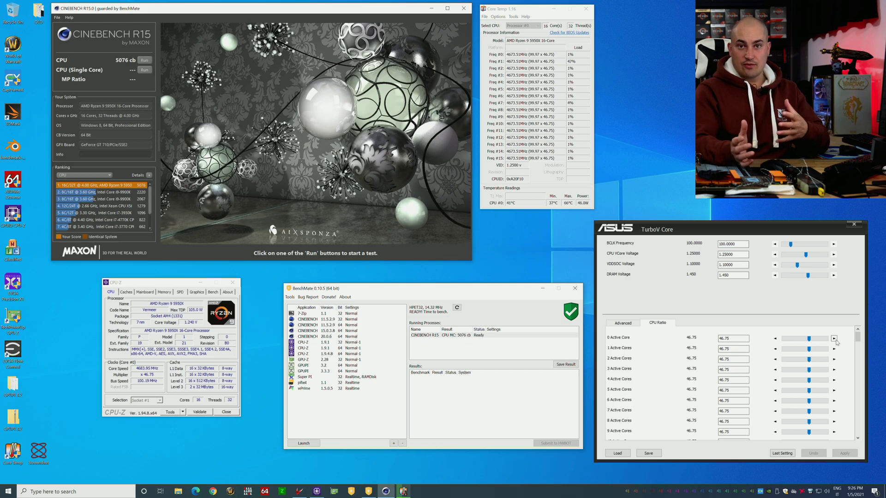
Step: Step all active-core ratios to 47.00, apply them, and rerun Cinebench CPU for 5108 cb
click(835, 338)
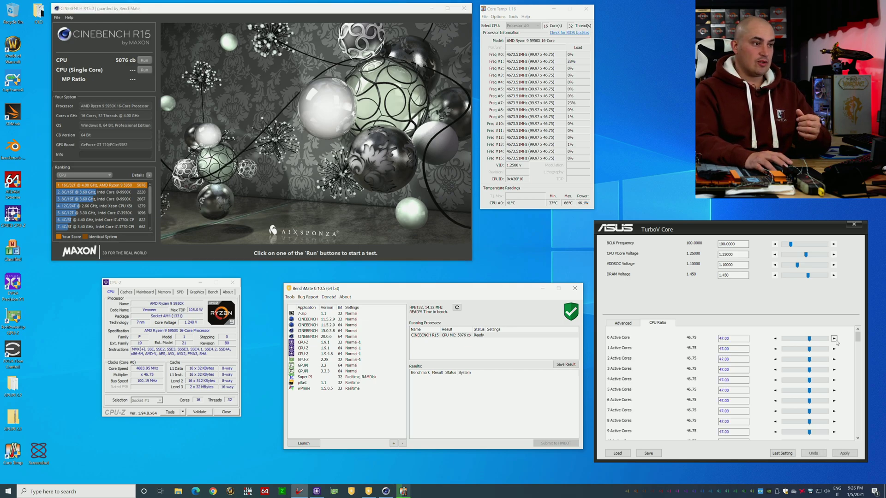
click(845, 454)
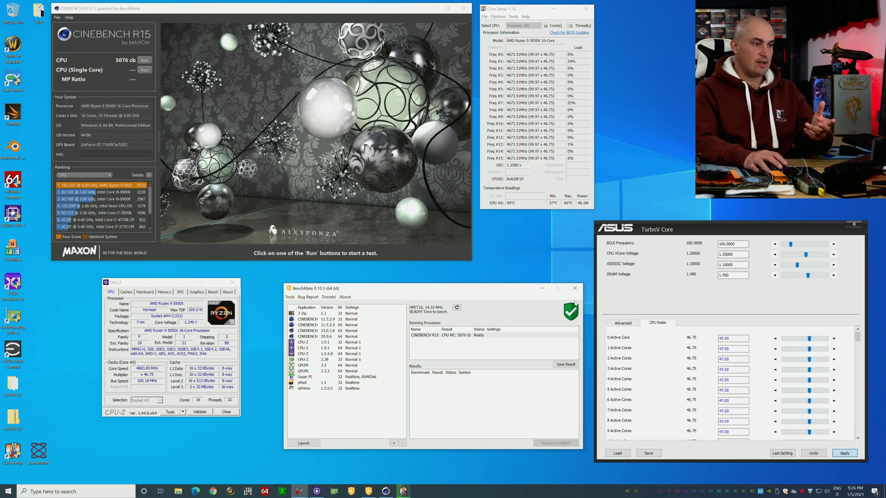
click(145, 61)
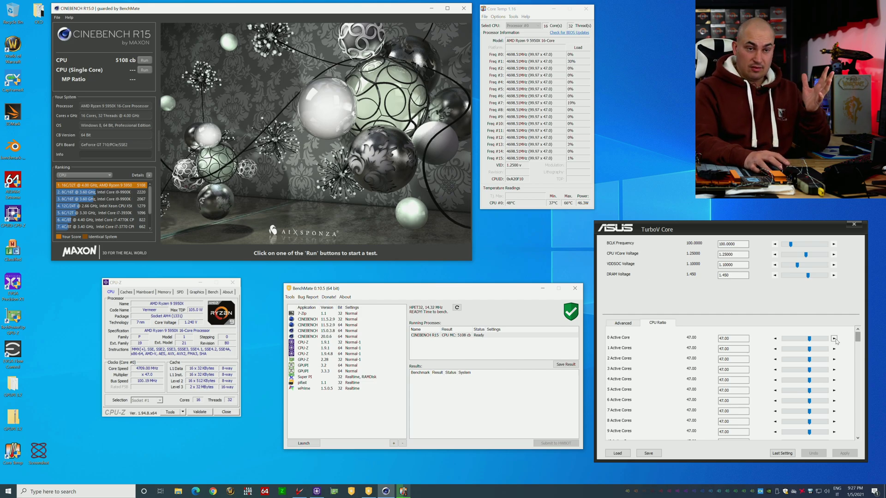
Step: Step all active-core ratios to 47.25, apply them, and start another Cinebench CPU run
click(835, 339)
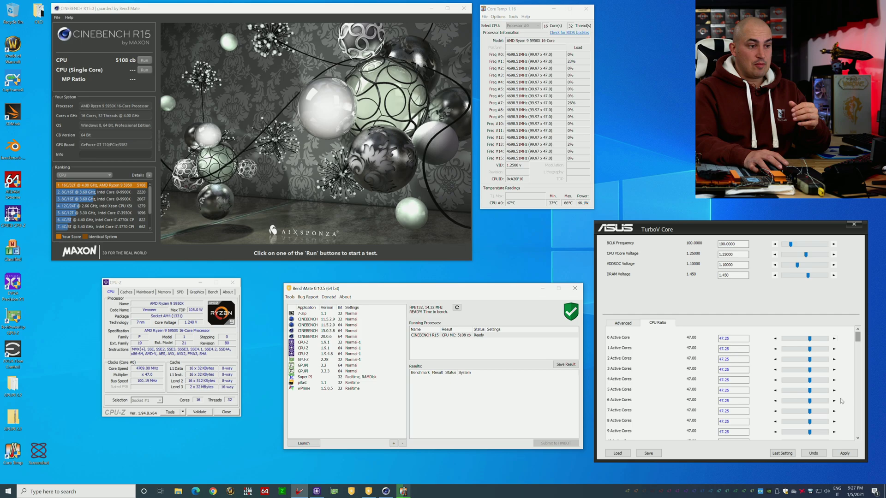
click(853, 454)
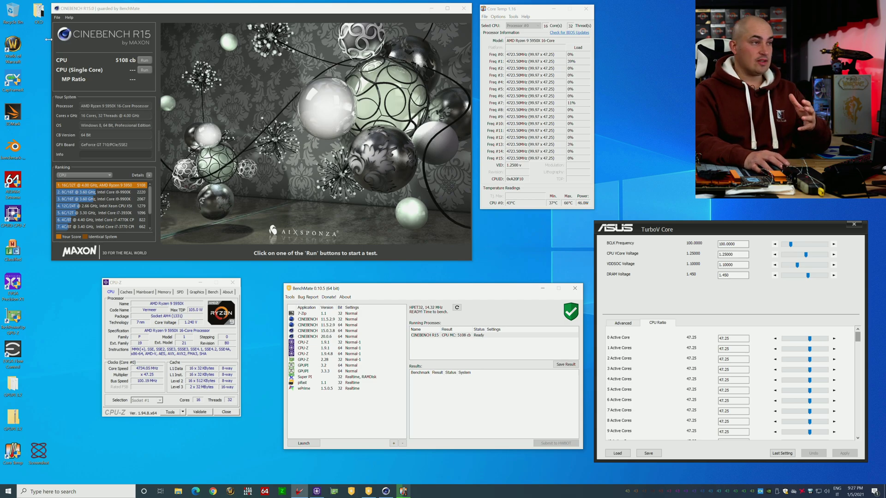
click(144, 60)
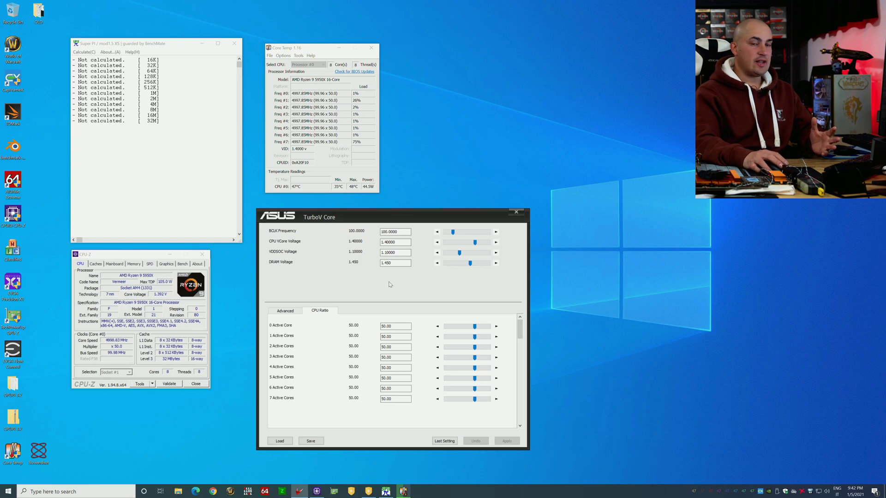
Step: Calculate 1M pi digits in Super Pi at the 50.00 ratio, finishing in 8.136 s
click(85, 52)
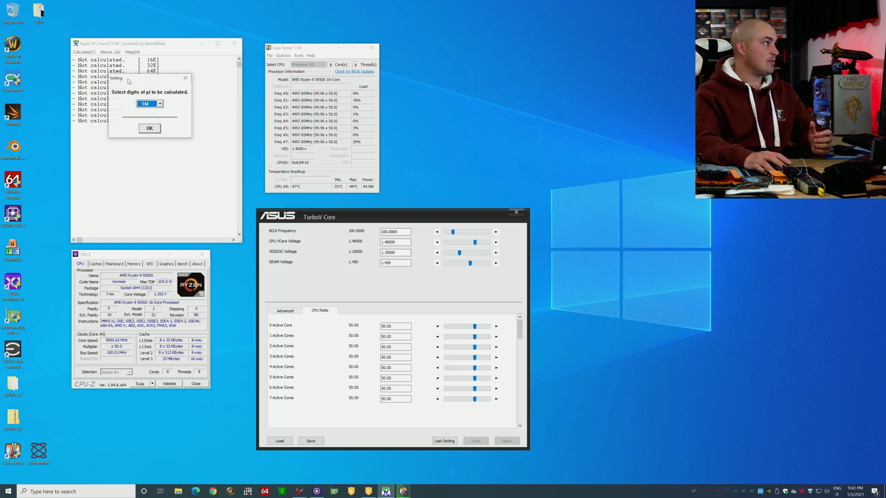
click(154, 130)
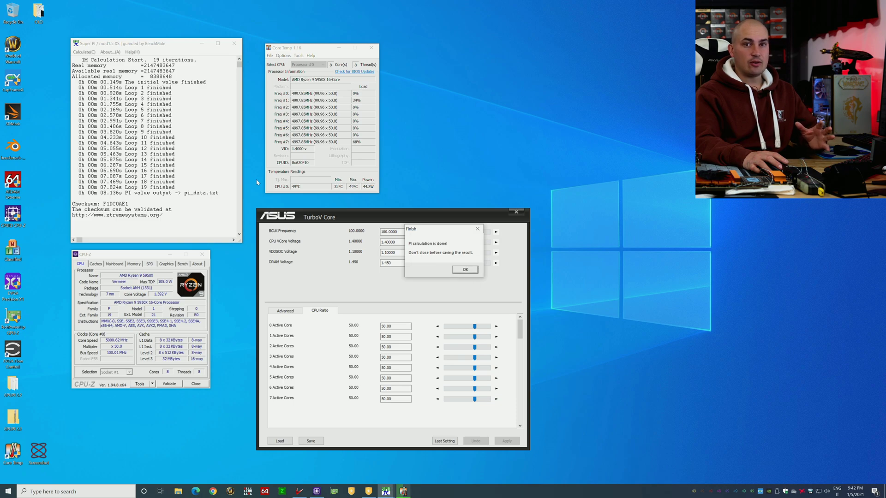
click(465, 269)
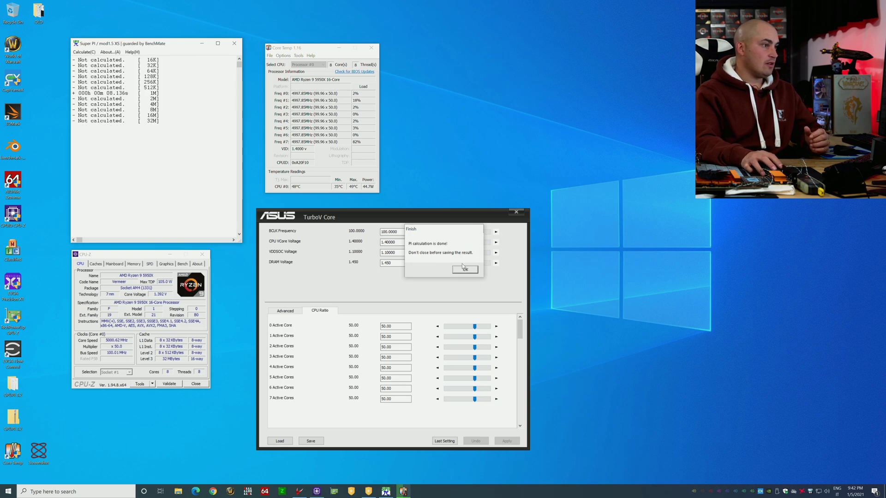
Step: Apply a 50.50 ratio to all cores and run Super Pi 1M, finishing in 8.051 s
click(496, 326)
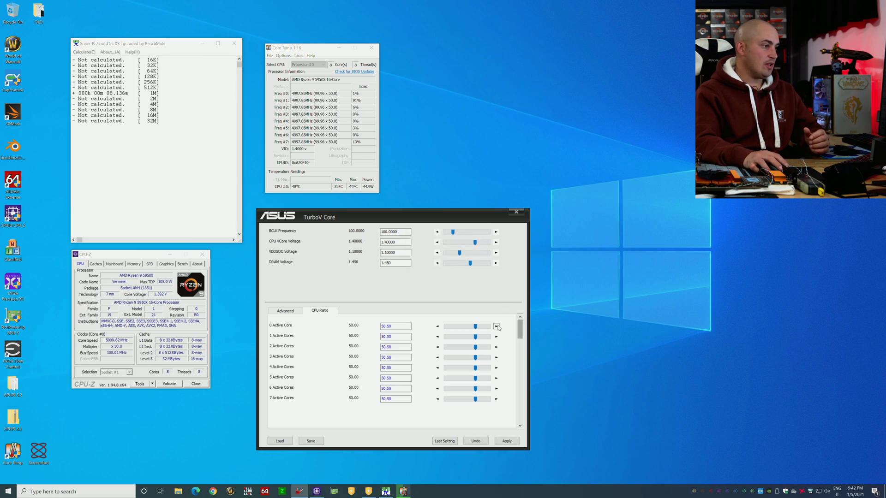
click(507, 441)
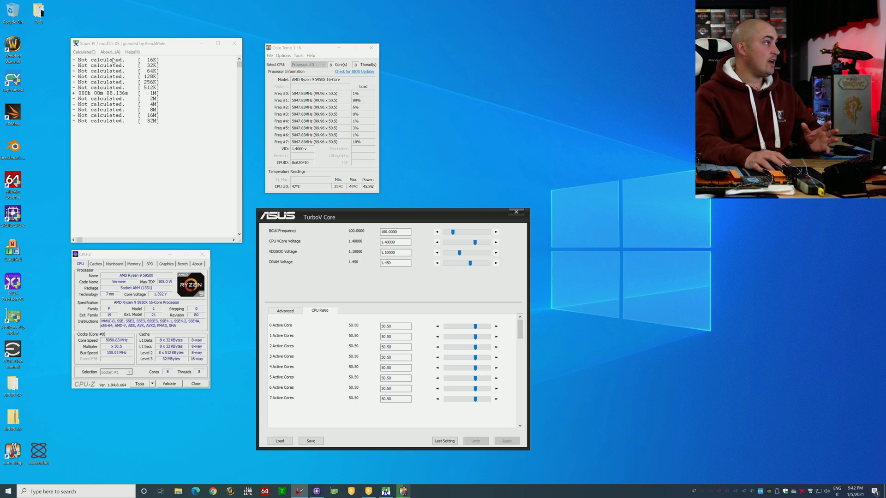
click(86, 53)
click(85, 53)
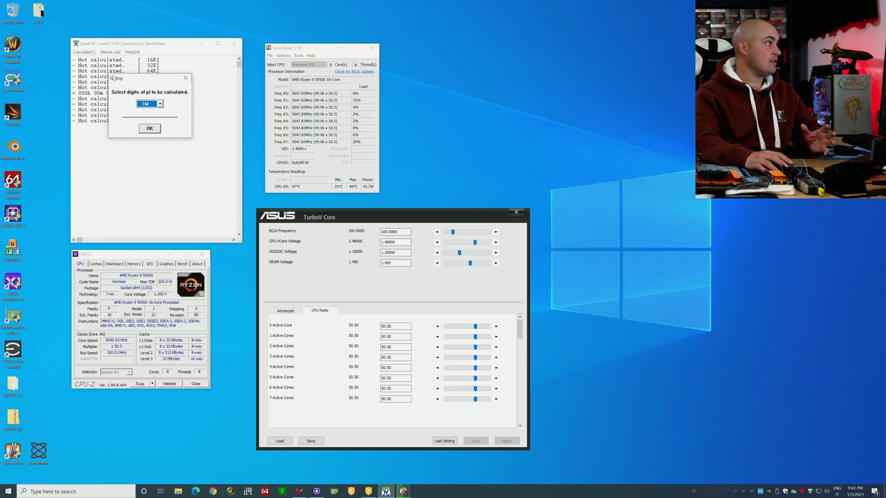
click(149, 127)
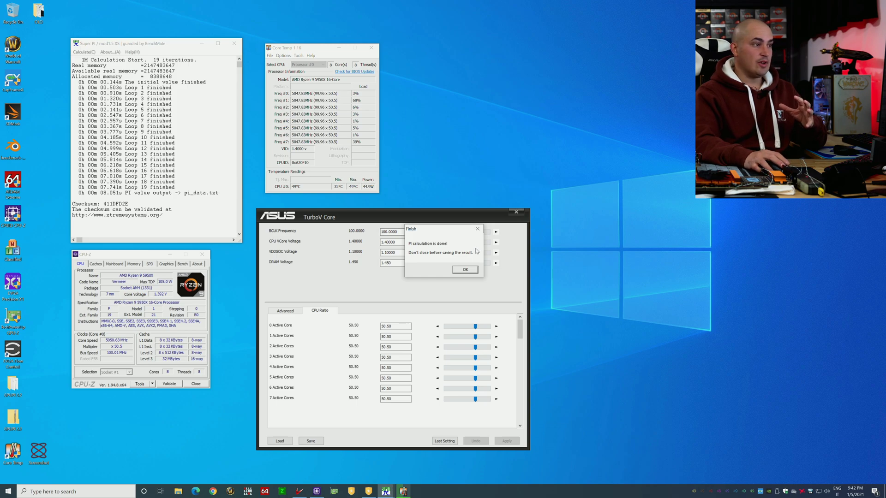
click(465, 270)
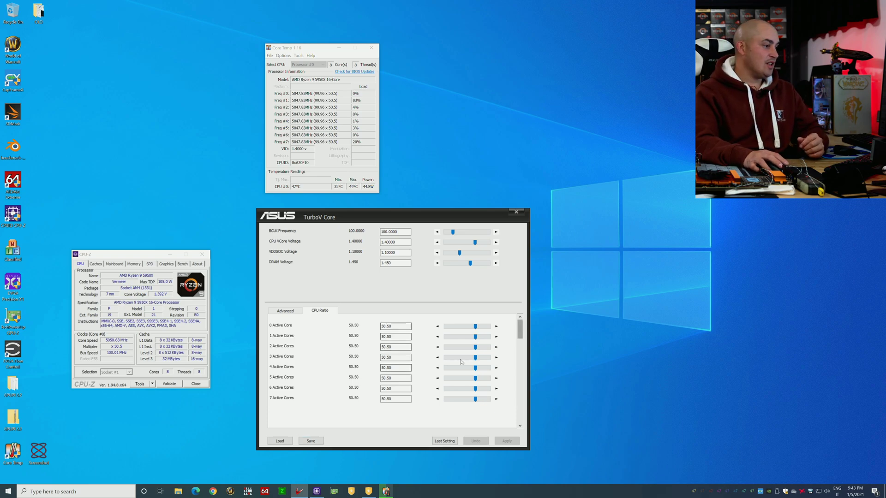
Step: Relaunch Super PI from BenchMate's benchmark list and minimize BenchMate
click(371, 493)
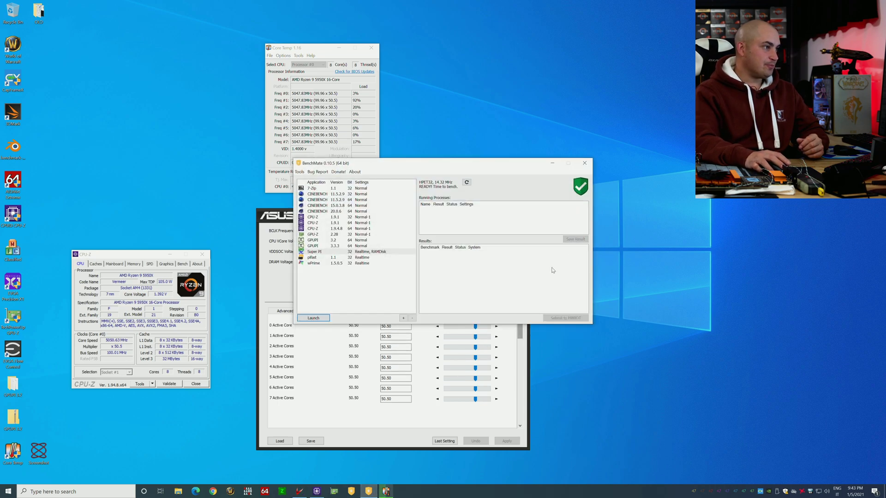
click(326, 253)
click(314, 318)
click(553, 165)
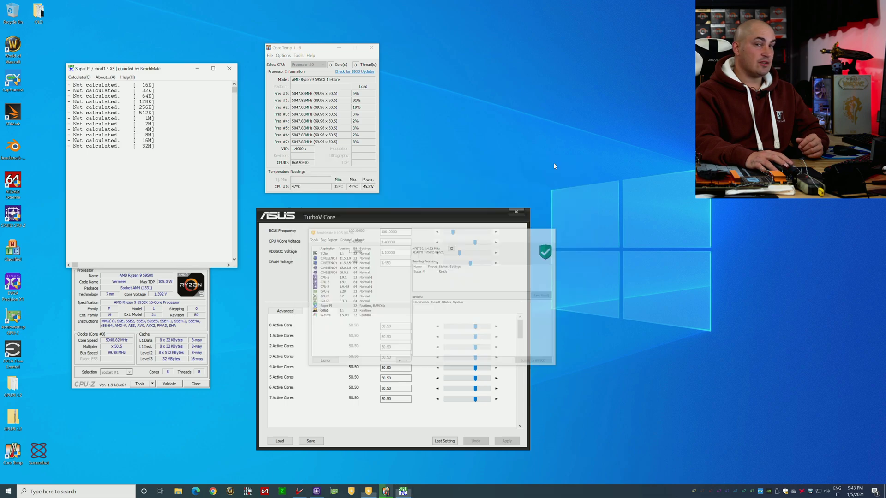
Step: Run Super Pi 1M in 6.968 s, then apply a 50.75 ratio to all cores
drag(181, 75, 195, 35)
click(94, 38)
click(102, 45)
click(159, 114)
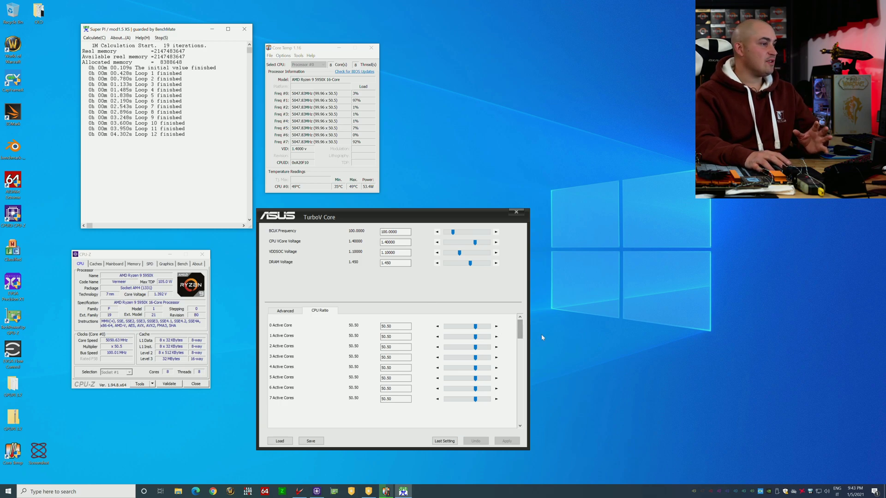
click(496, 326)
click(507, 441)
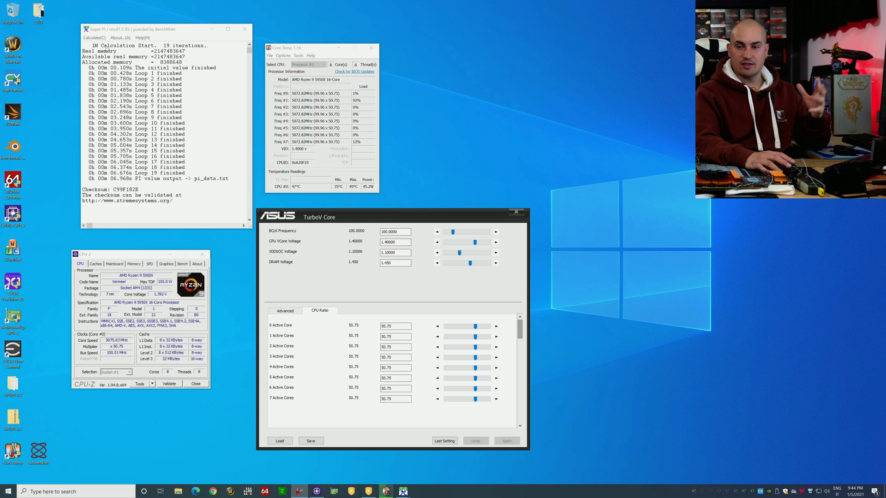
Step: Run another Super Pi 1M calculation at the 50.75 ratio, finishing in 6.908 s
click(95, 37)
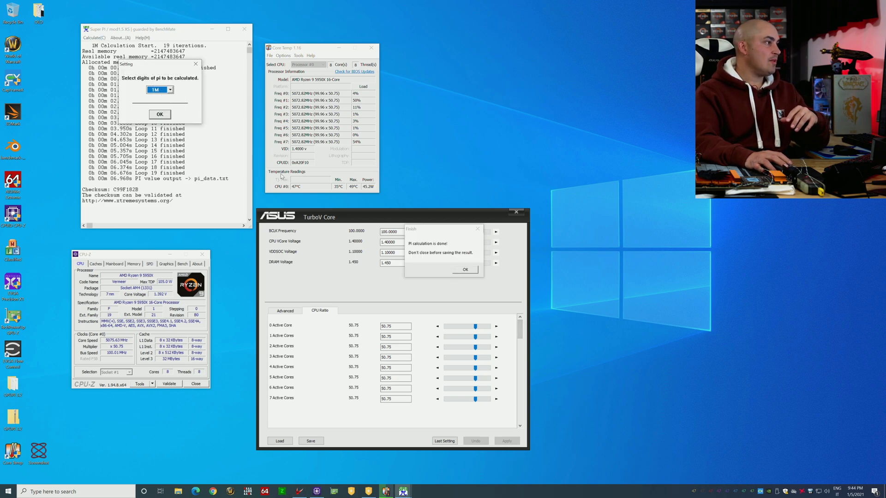
click(467, 270)
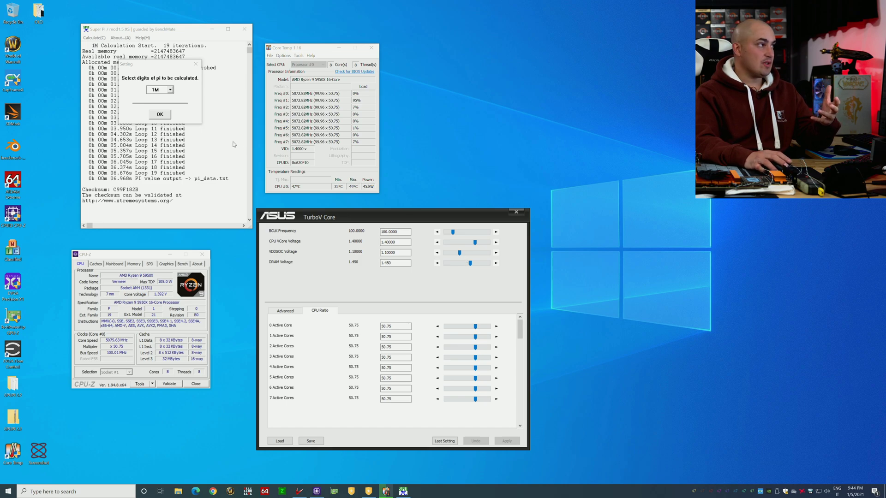
click(161, 115)
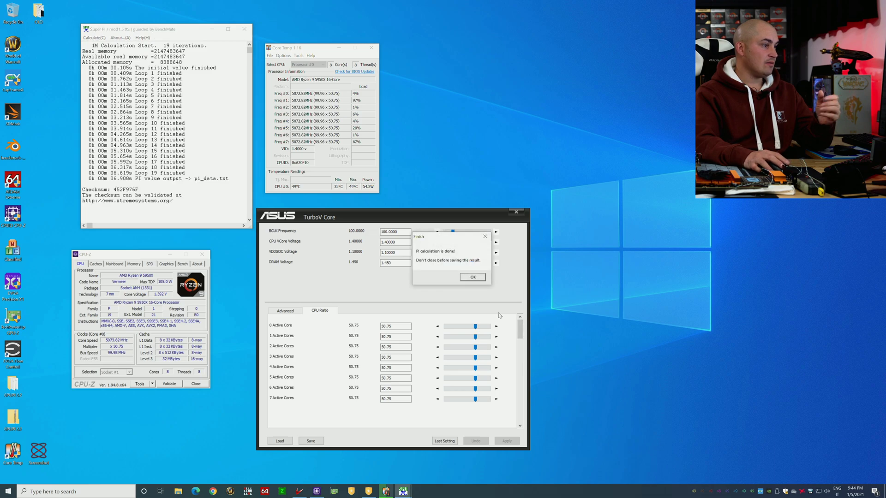
click(474, 277)
Step: Apply a 51.00 ratio to all active cores and start a new Super Pi 1M run
click(496, 326)
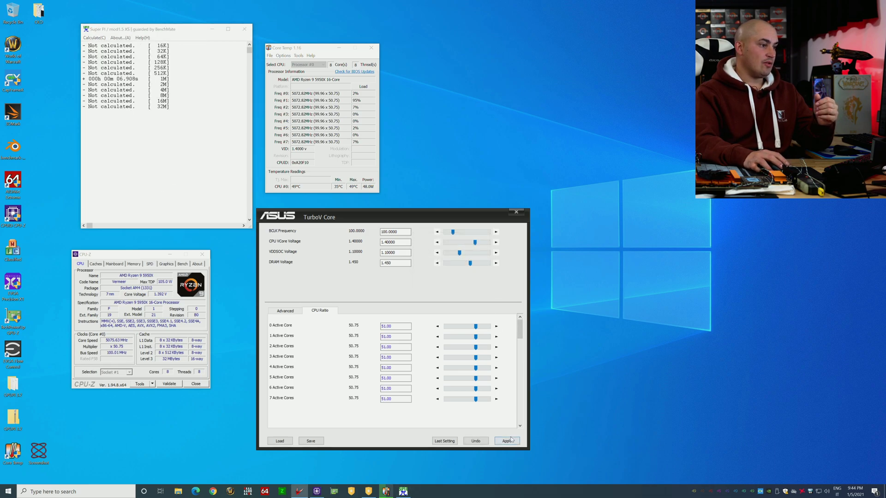
click(506, 441)
click(95, 38)
click(98, 45)
click(160, 115)
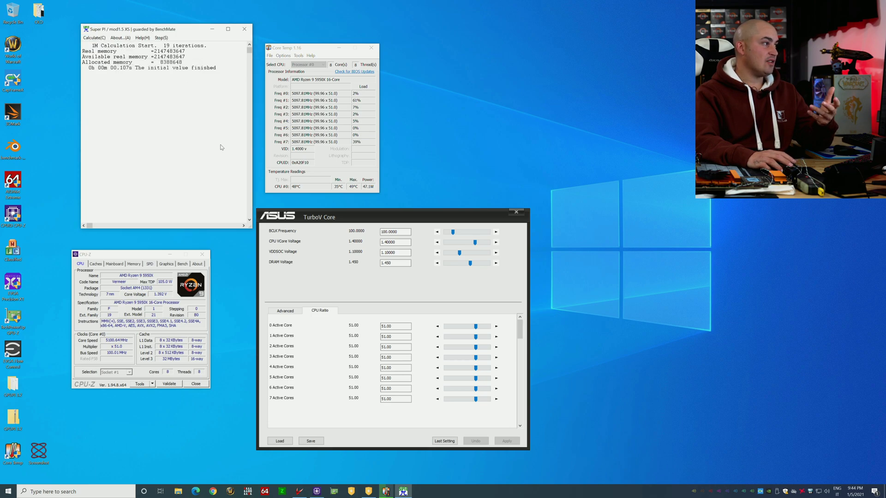